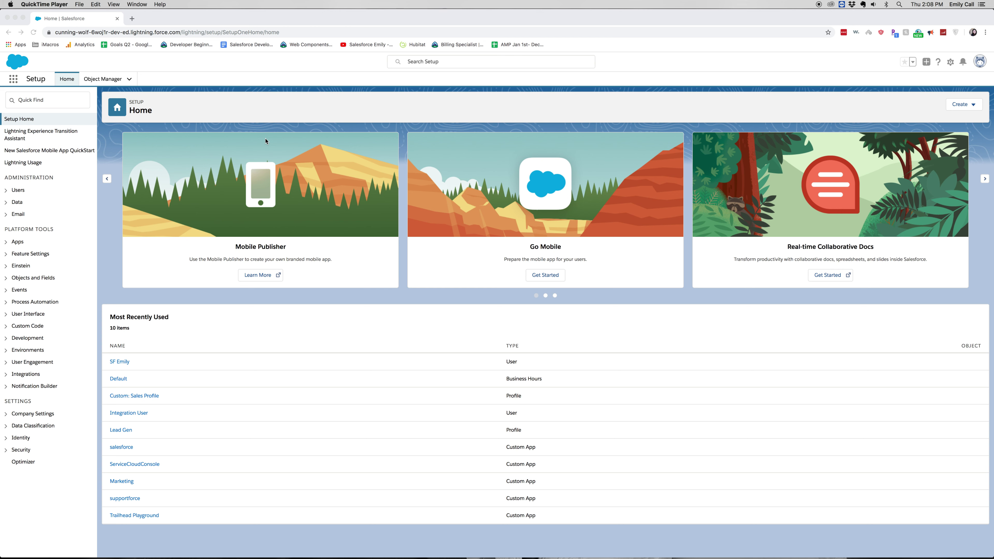
Search Setup Quick Find for 'prof' and open the Profiles list.
click(77, 100)
click(69, 100)
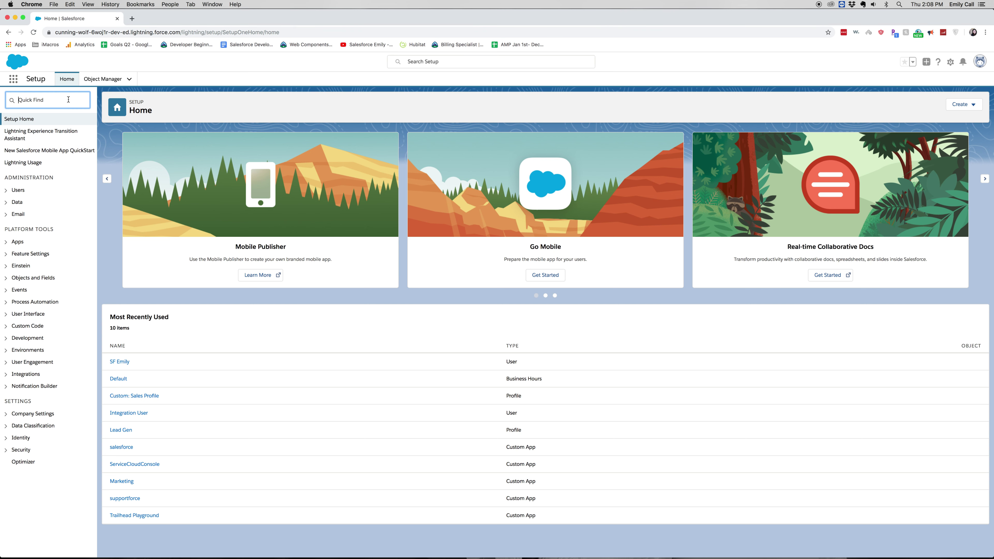
text(prof)
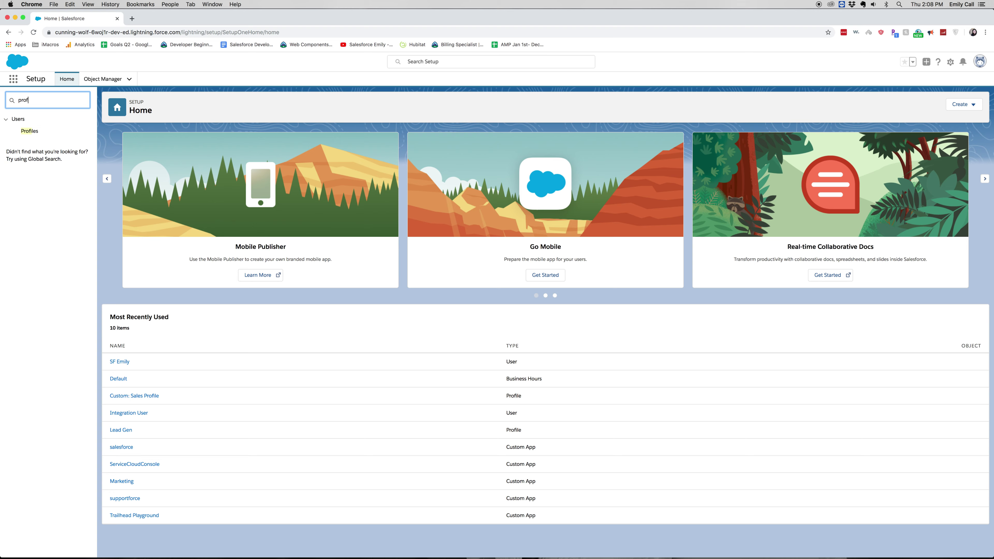
click(36, 132)
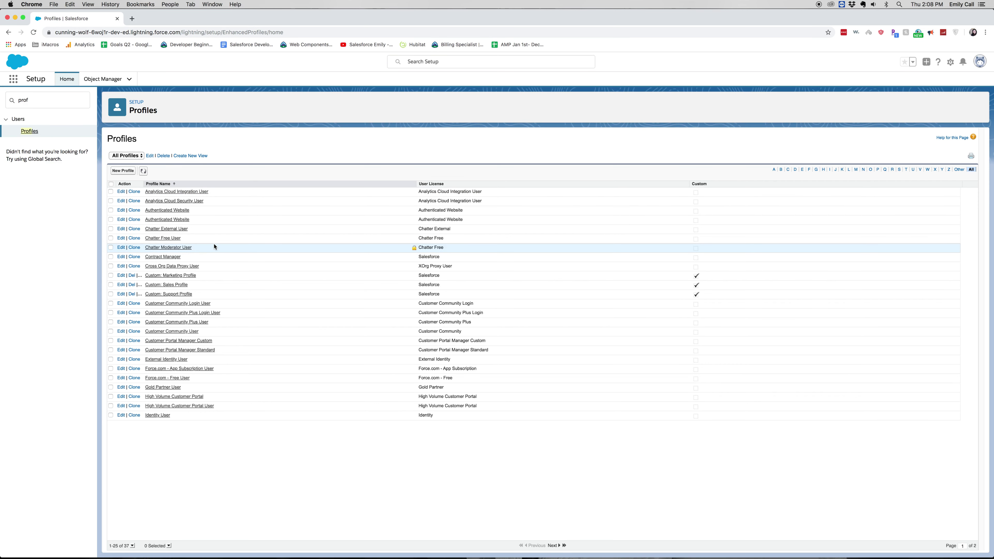
Open Custom: Sales Profile and look through its settings down to the object permissions.
click(171, 285)
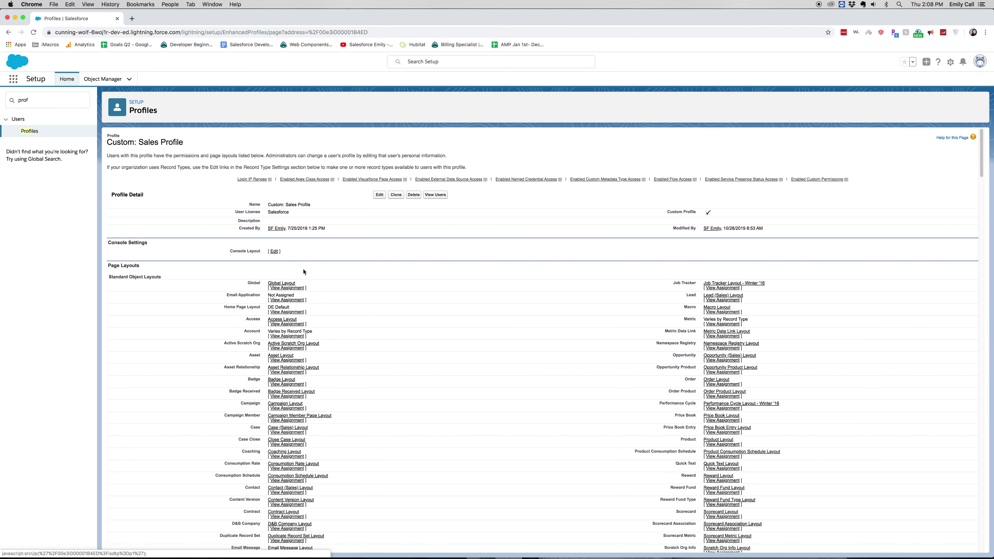
scroll(304, 286, down, 5)
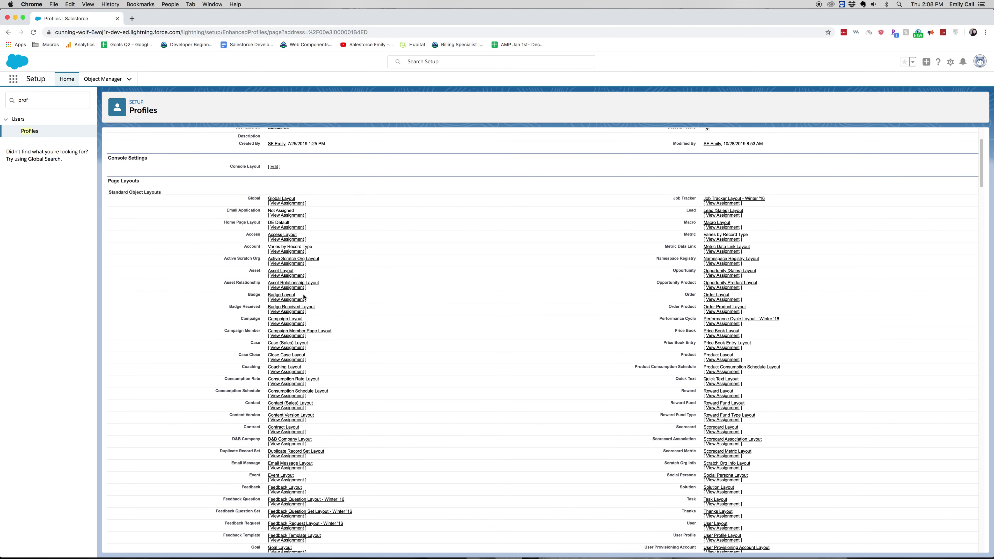
scroll(304, 297, down, 3)
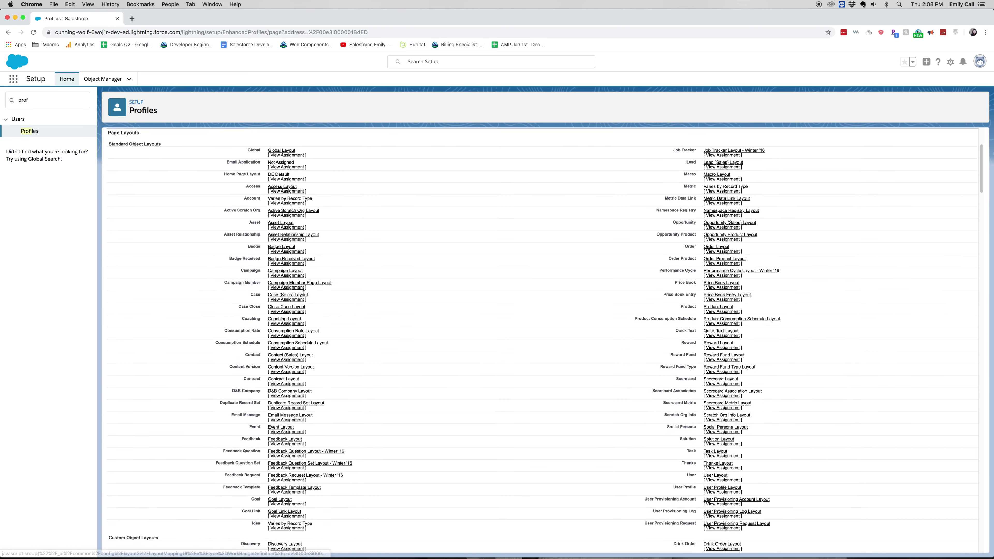
scroll(304, 292, down, 15)
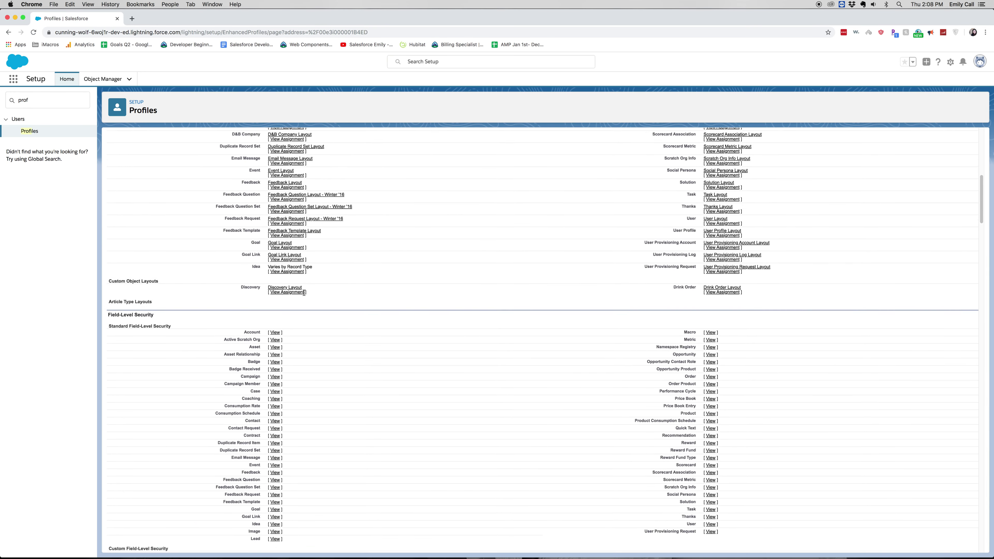
scroll(304, 293, down, 10)
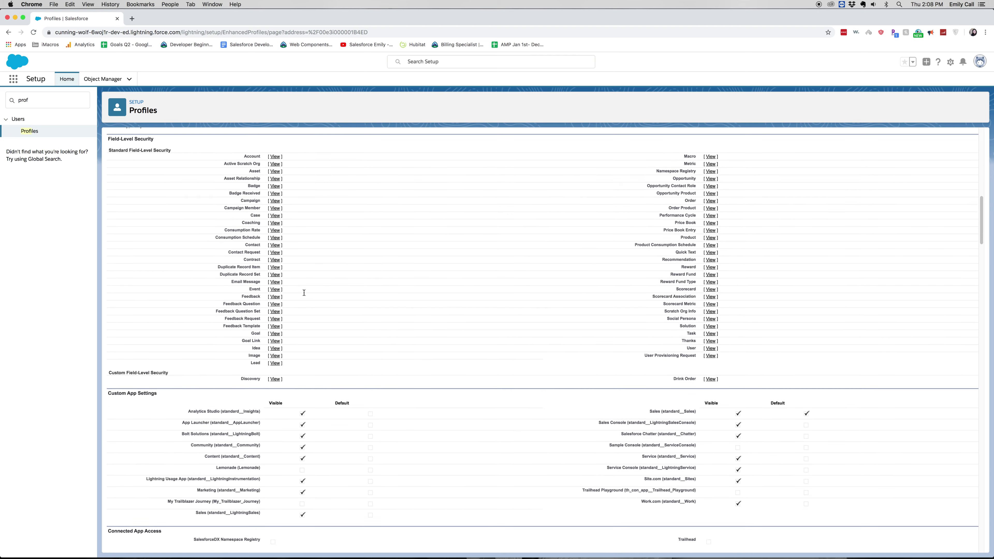
scroll(304, 293, down, 20)
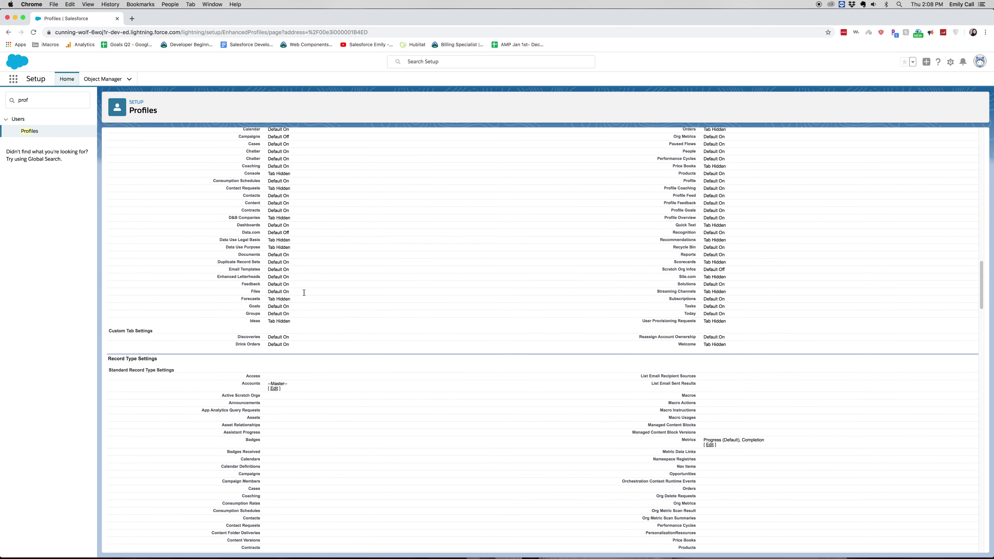
scroll(304, 293, down, 19)
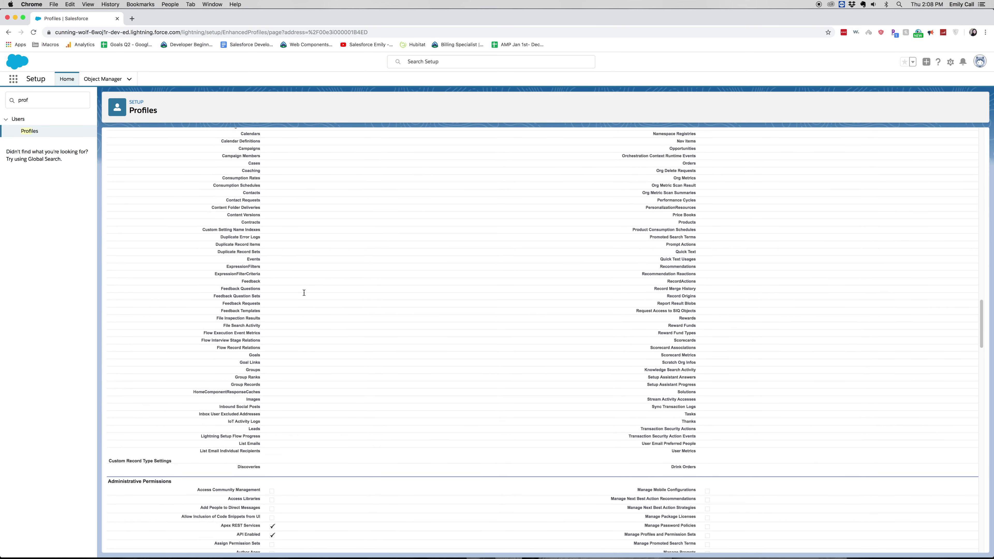
scroll(304, 293, down, 20)
scroll(304, 293, up, 20)
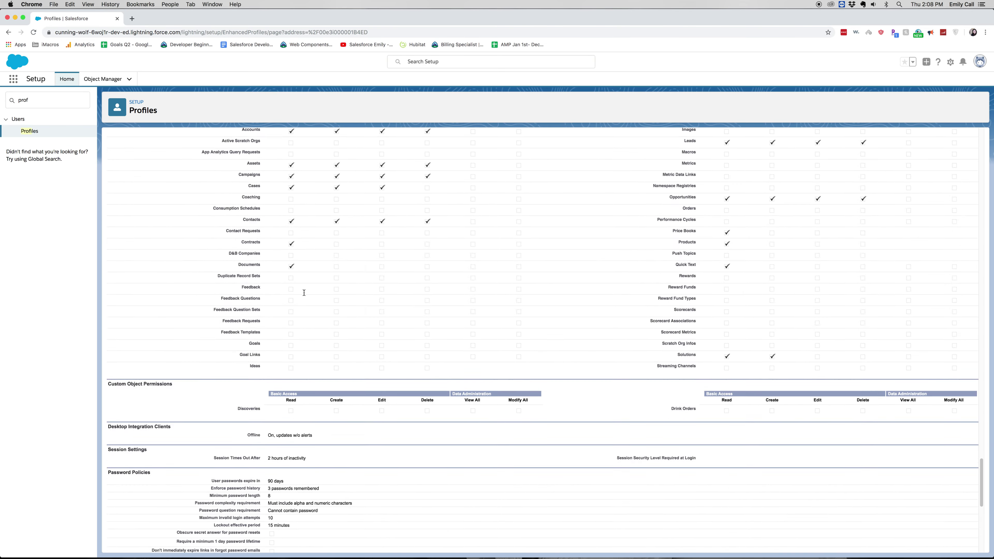
scroll(304, 293, up, 5)
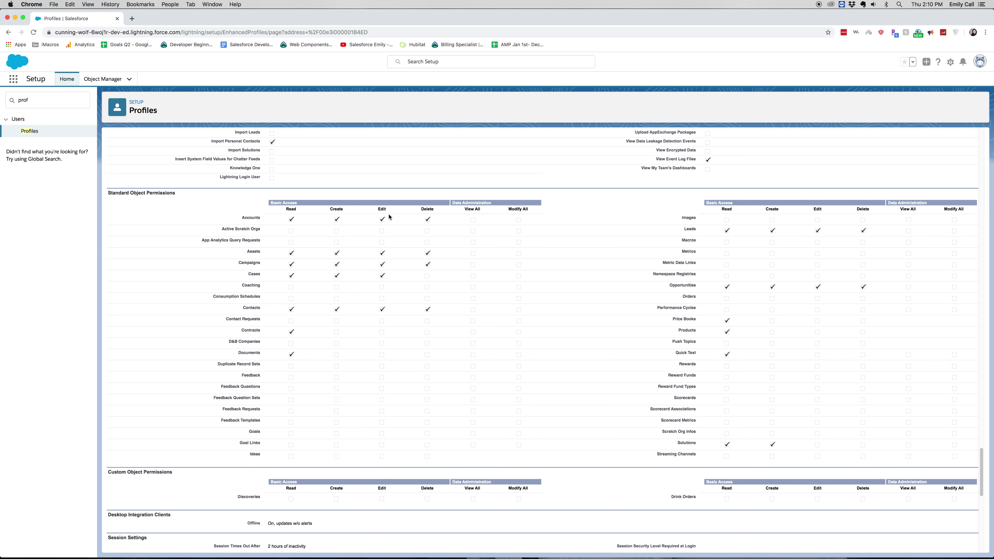
scroll(389, 216, up, 6)
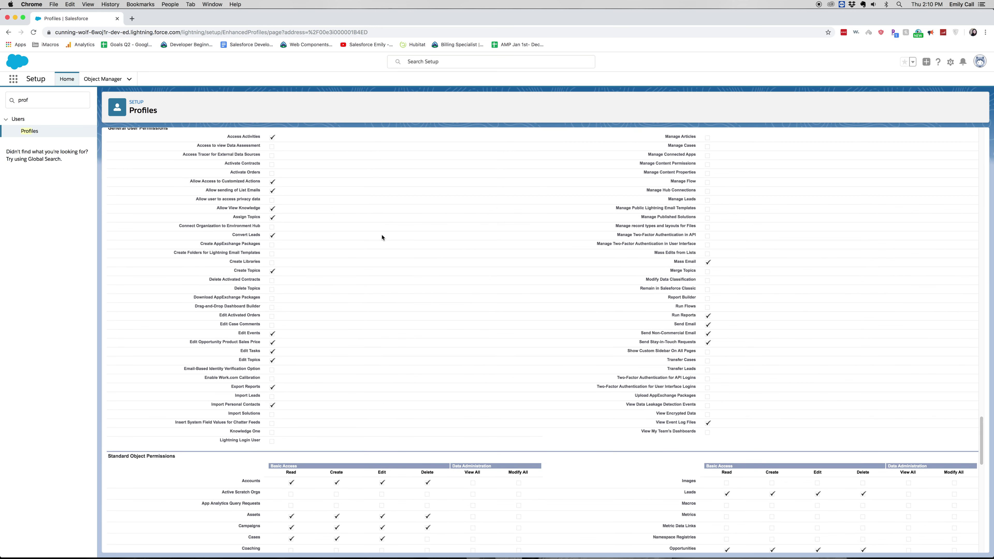
scroll(382, 238, down, 9)
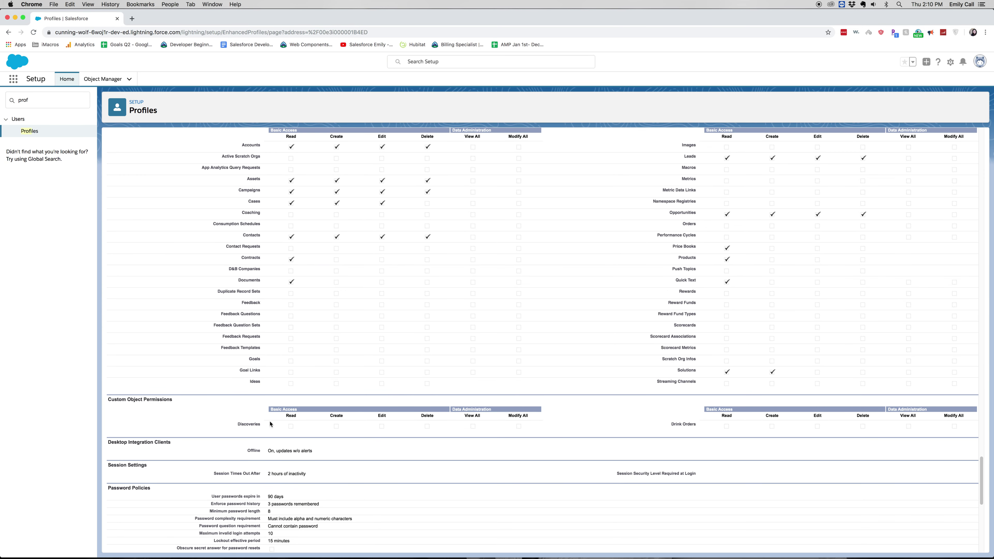
scroll(301, 418, down, 3)
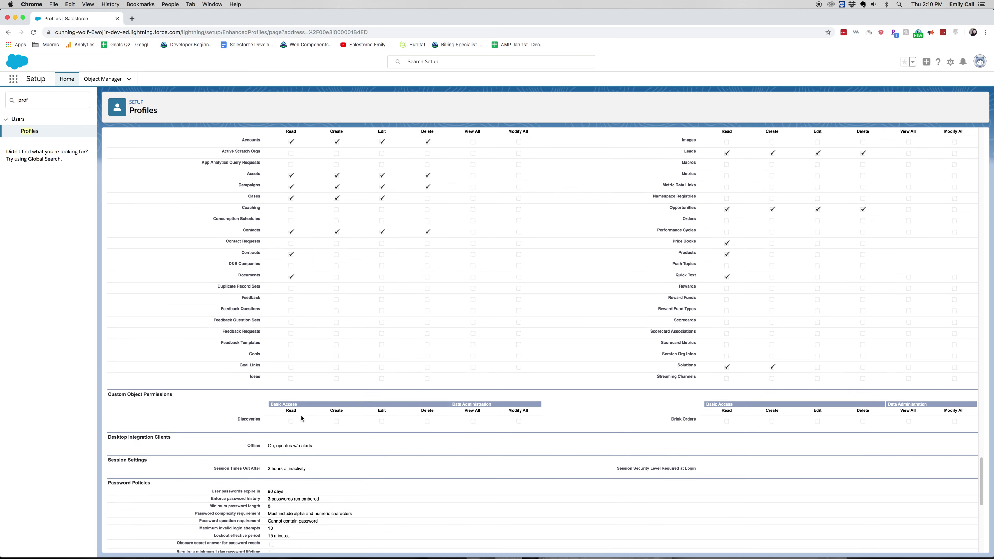
scroll(290, 431, up, 8)
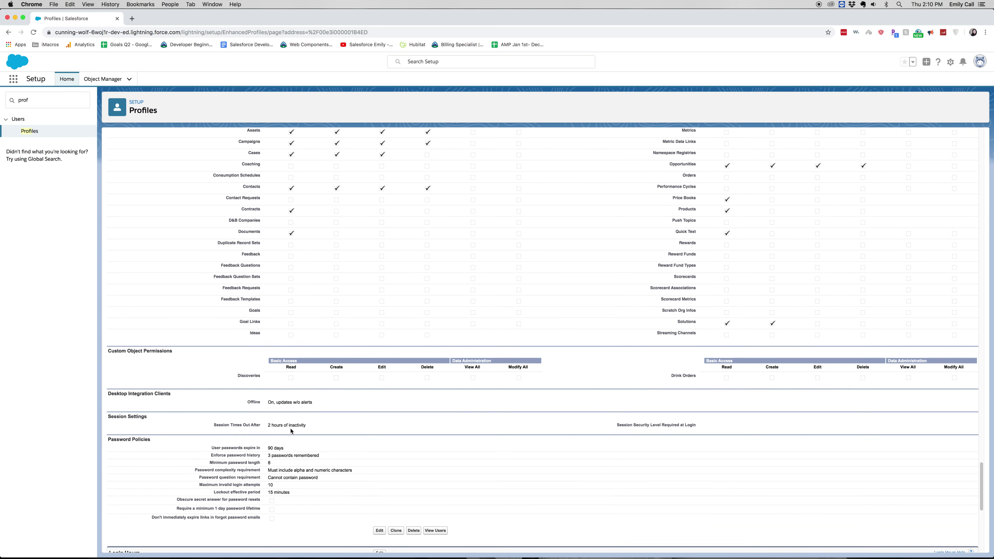
scroll(290, 430, down, 15)
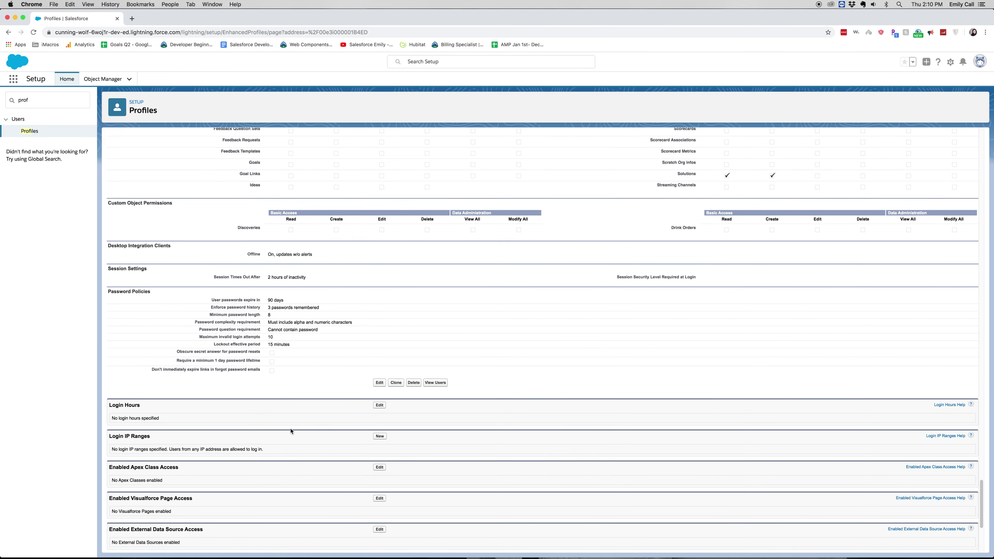
scroll(280, 436, up, 20)
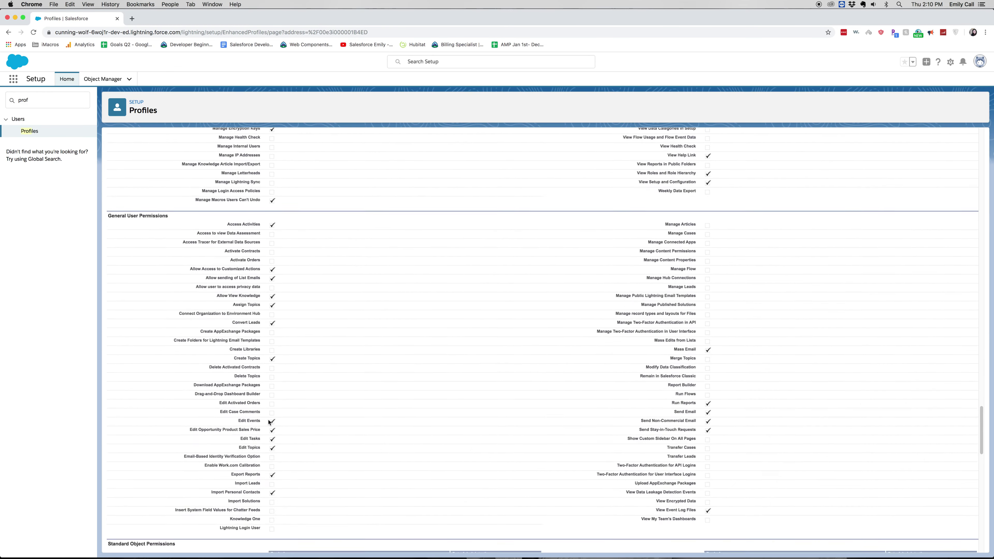
right_click(252, 414)
click(178, 366)
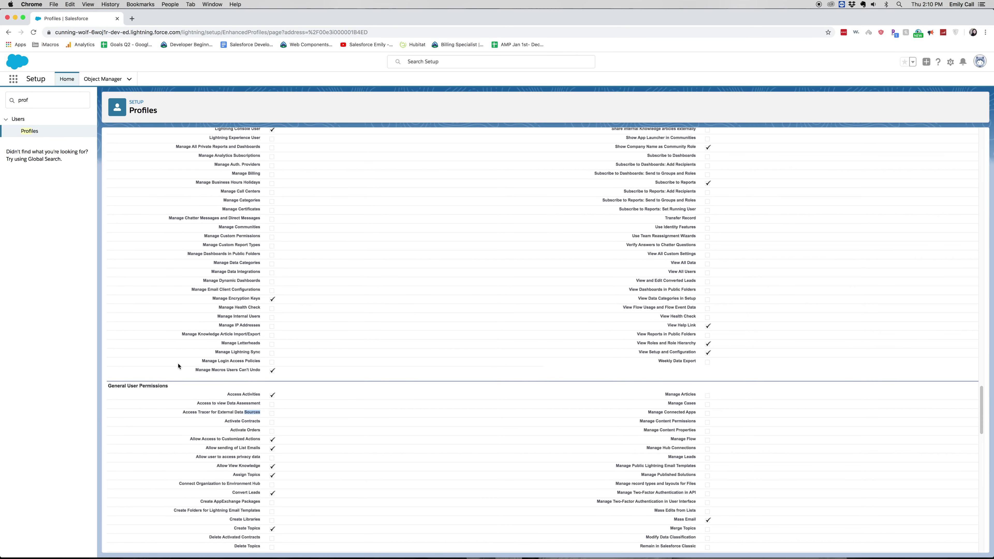
scroll(178, 366, up, 10)
right_click(178, 368)
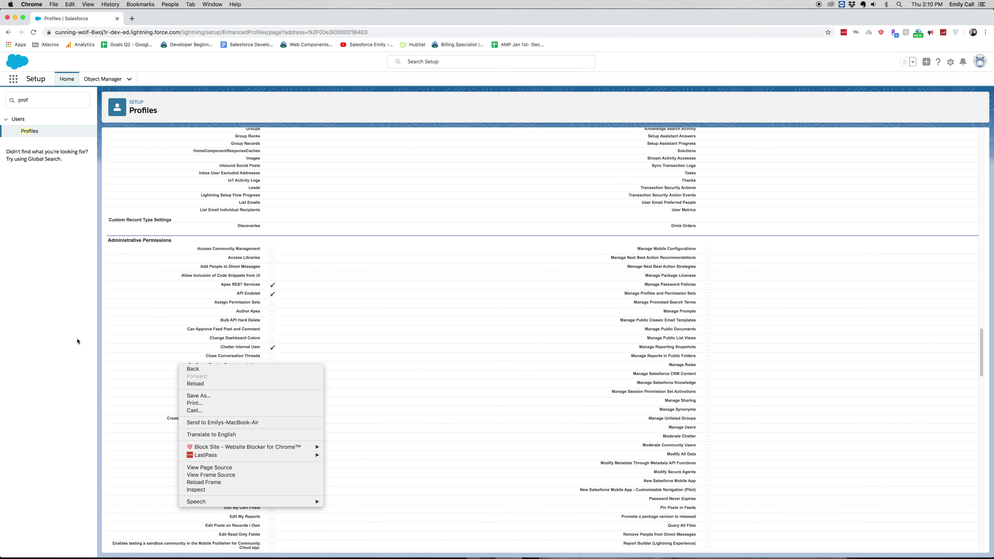
click(57, 339)
scroll(150, 342, up, 20)
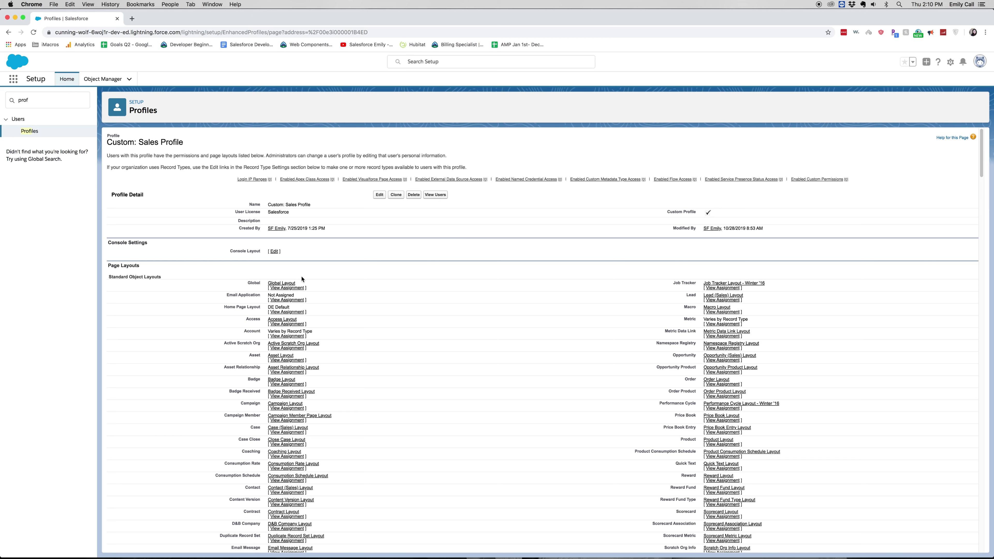
Replace the Quick Find search with 'permission', go to Permission Sets, and start a new one.
double_click(76, 105)
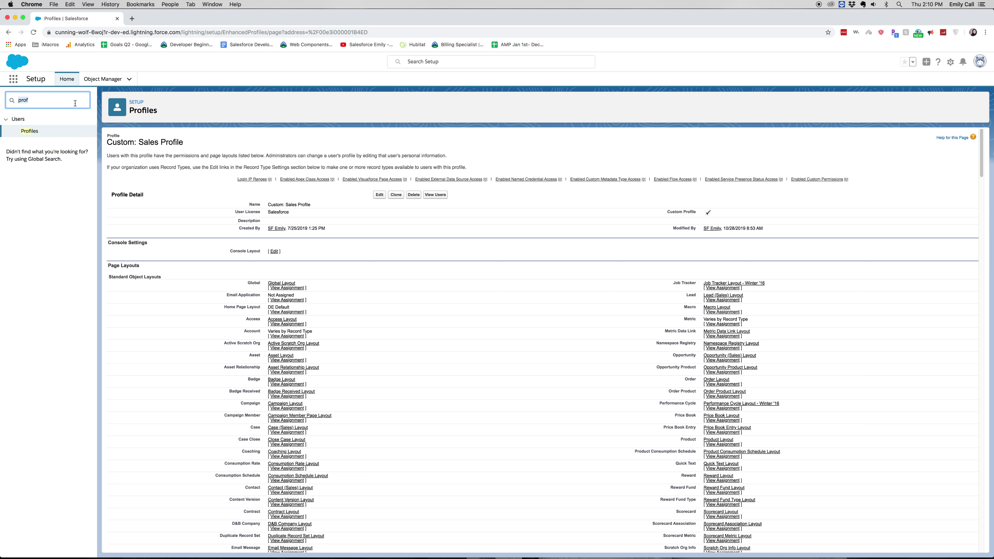
click(75, 103)
double_click(75, 102)
text(permiss)
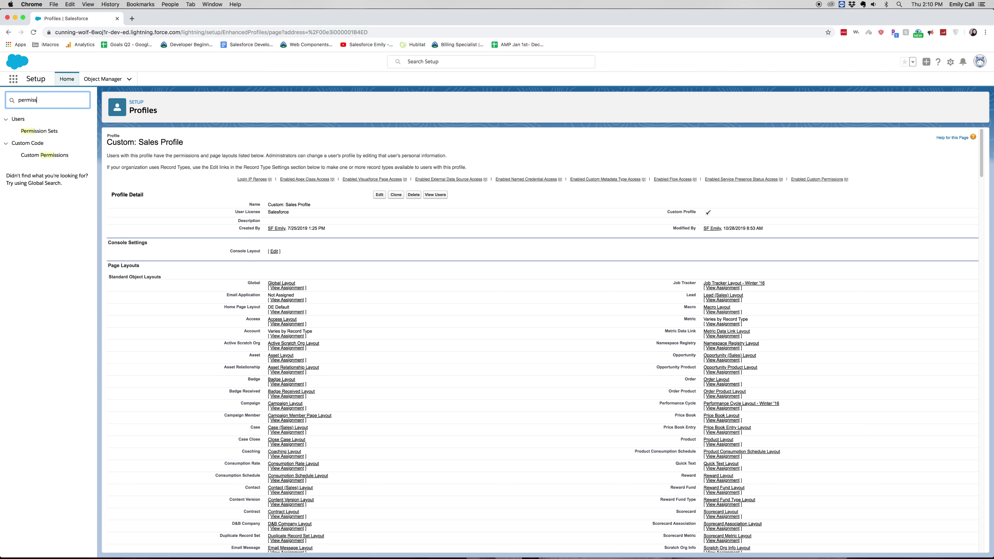
text(ion)
click(44, 134)
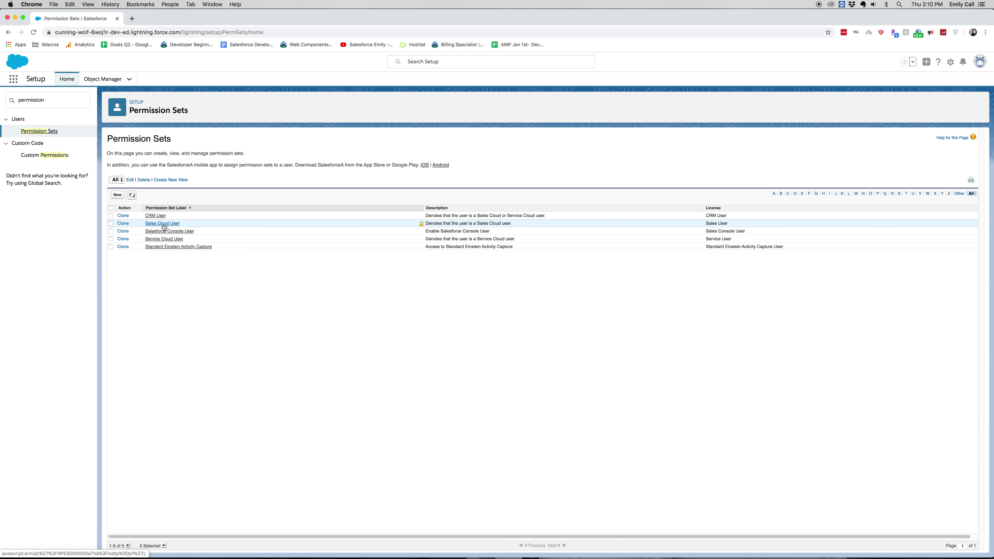
click(118, 195)
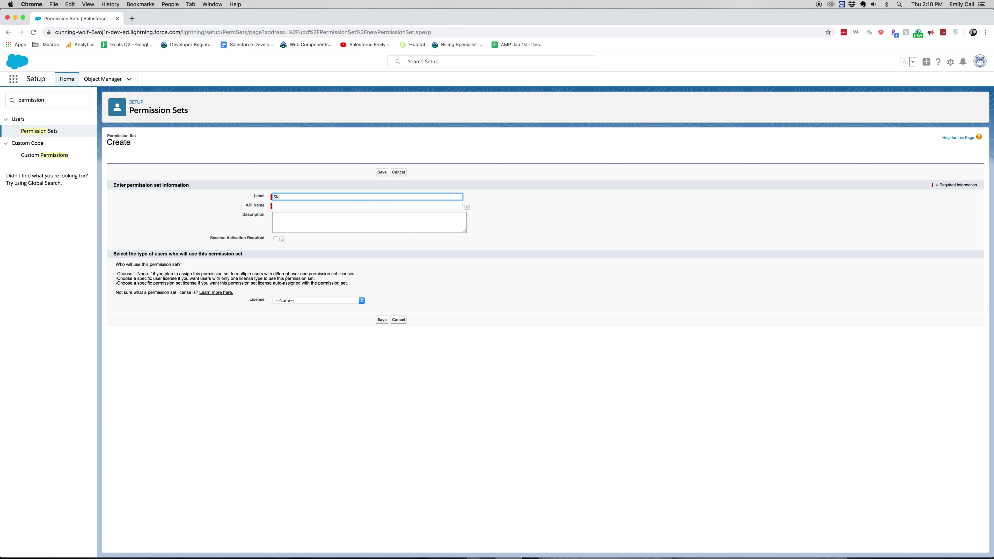
Label the permission set Sales User Plus, give it the Salesforce license, and save.
text(Sales User Plus)
click(458, 244)
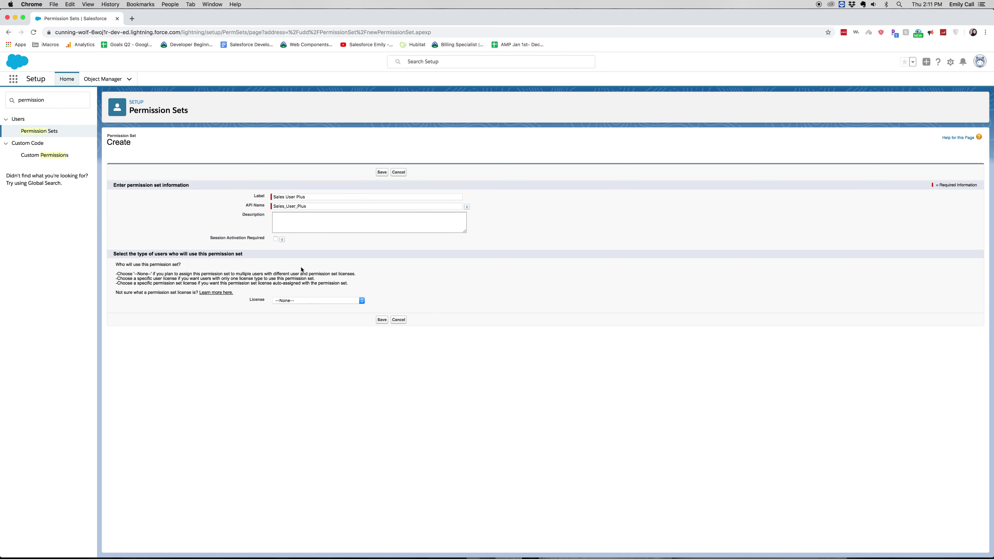
click(322, 300)
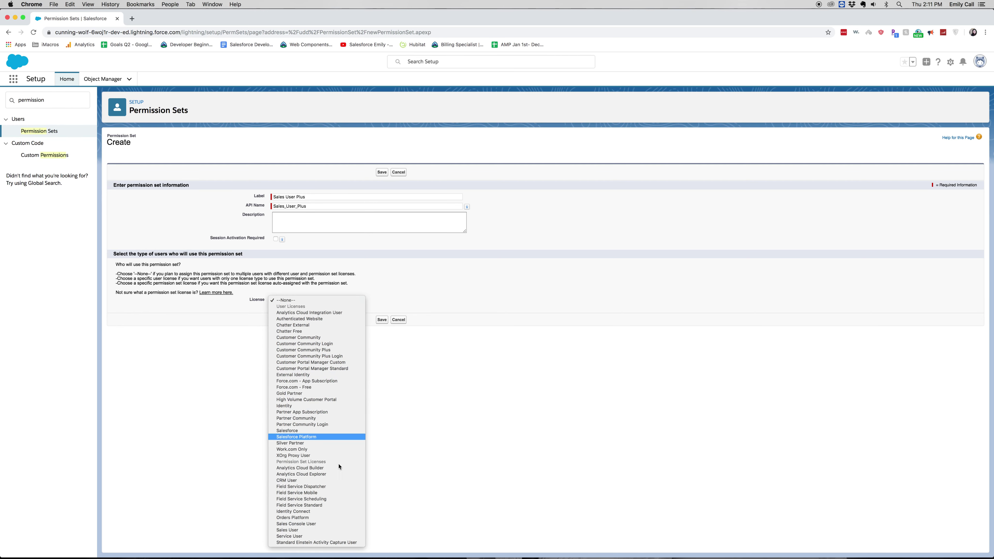
click(309, 530)
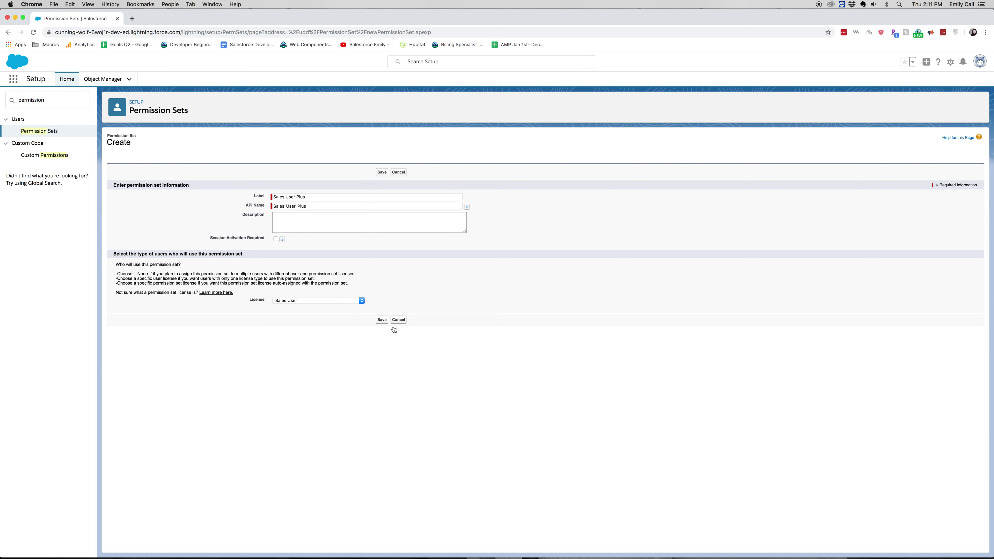
click(358, 302)
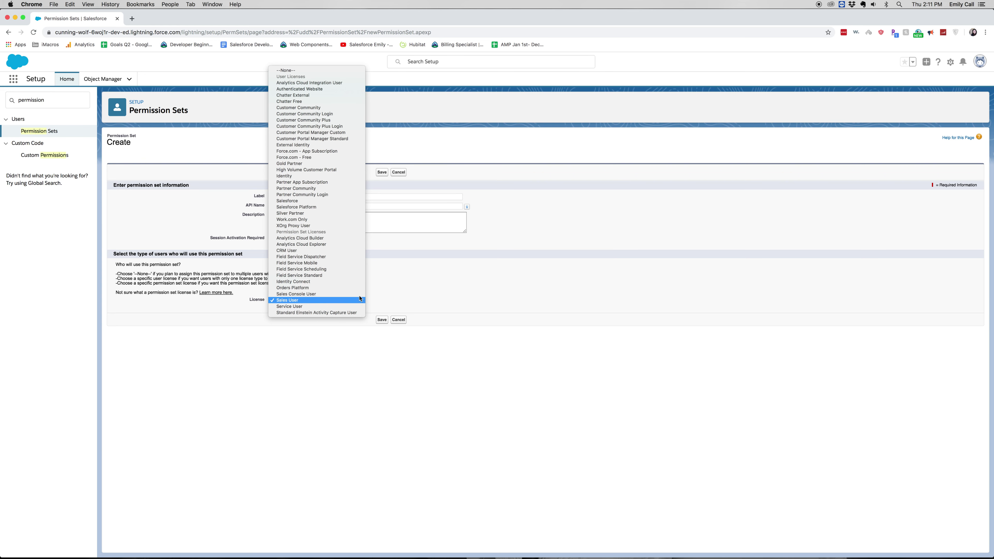
click(297, 200)
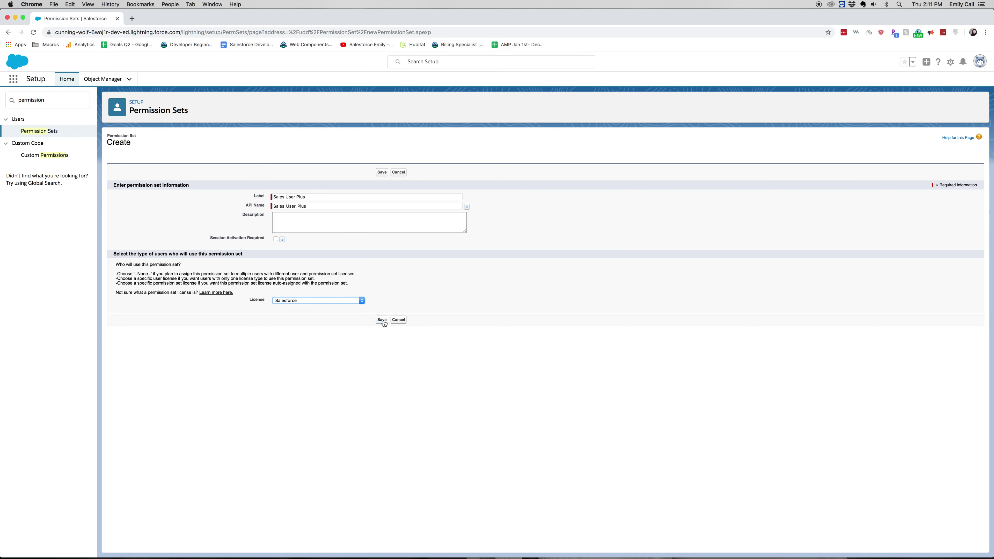
click(382, 320)
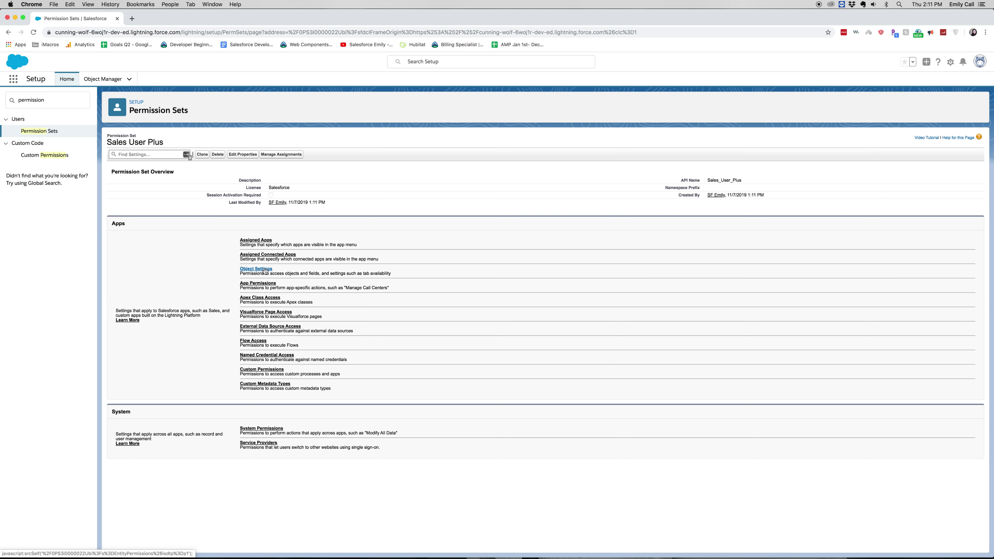
Review the Sales User Plus Object Settings list of objects and their access levels.
click(256, 269)
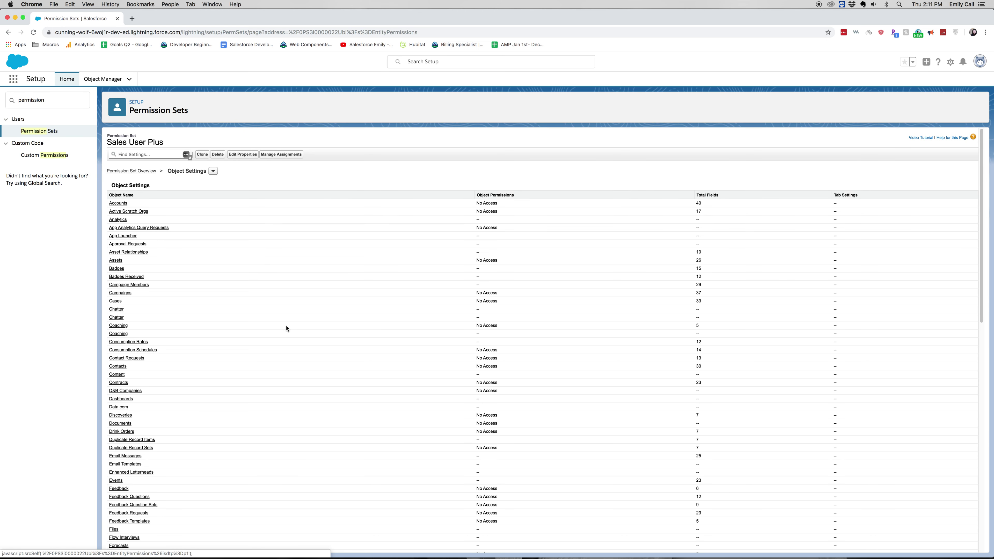
scroll(272, 315, down, 3)
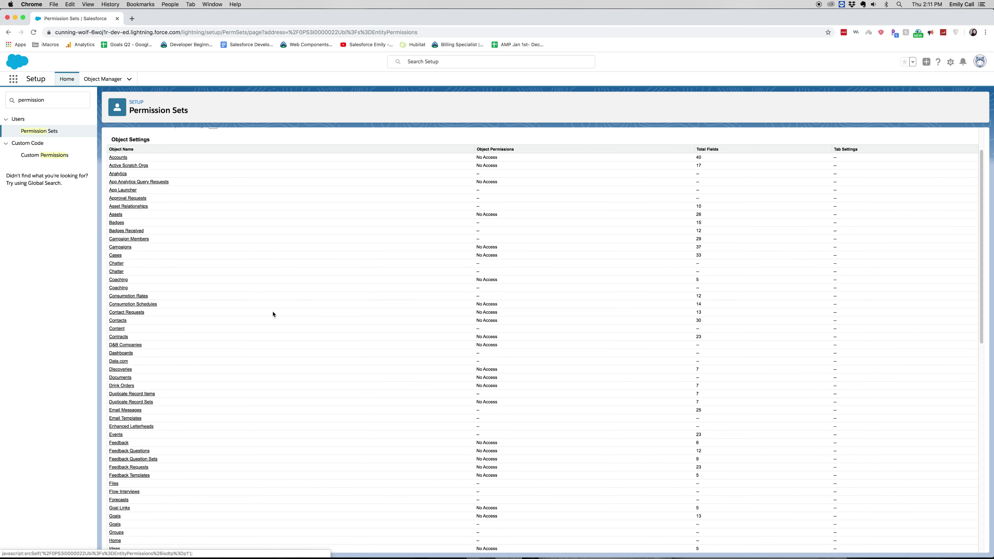
scroll(273, 315, down, 10)
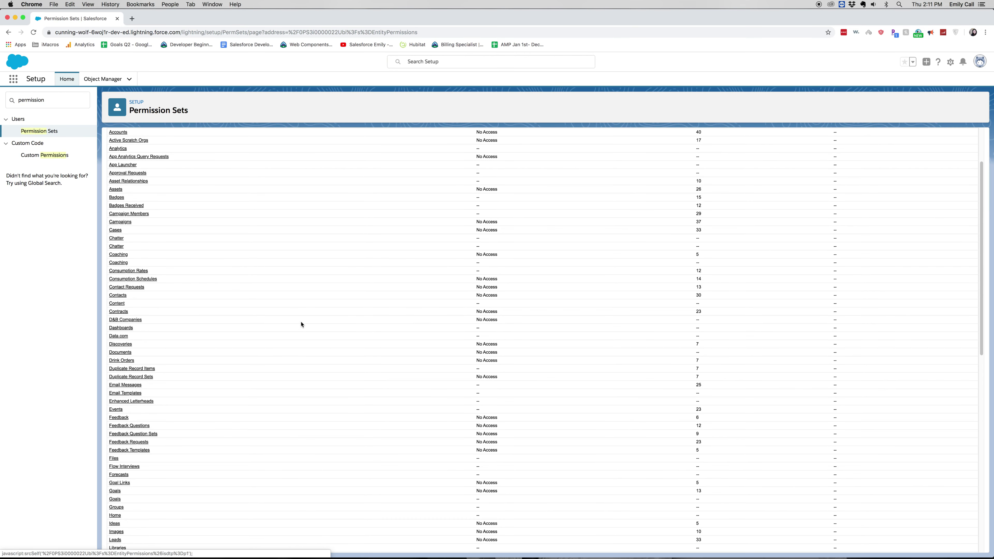
scroll(309, 327, down, 1)
scroll(311, 351, down, 15)
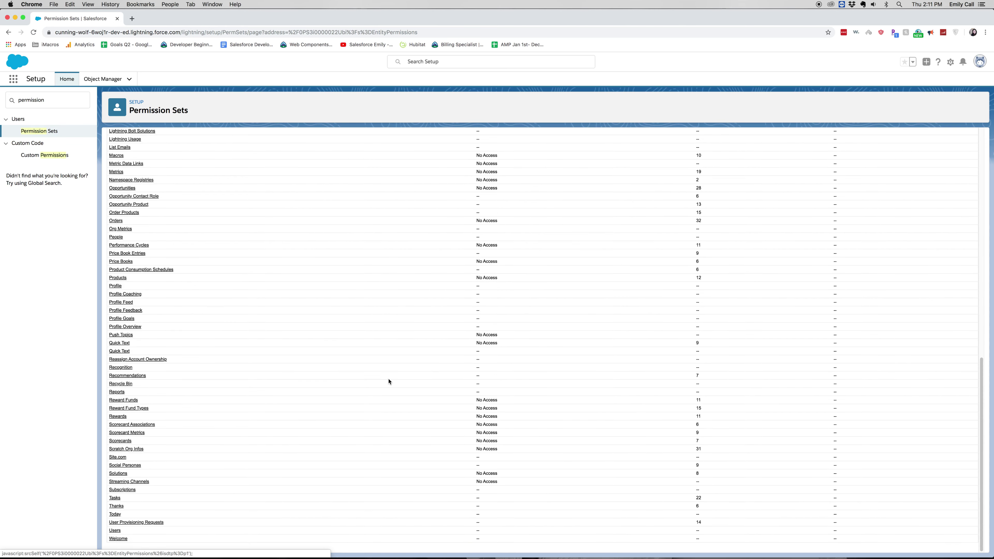
scroll(412, 415, up, 20)
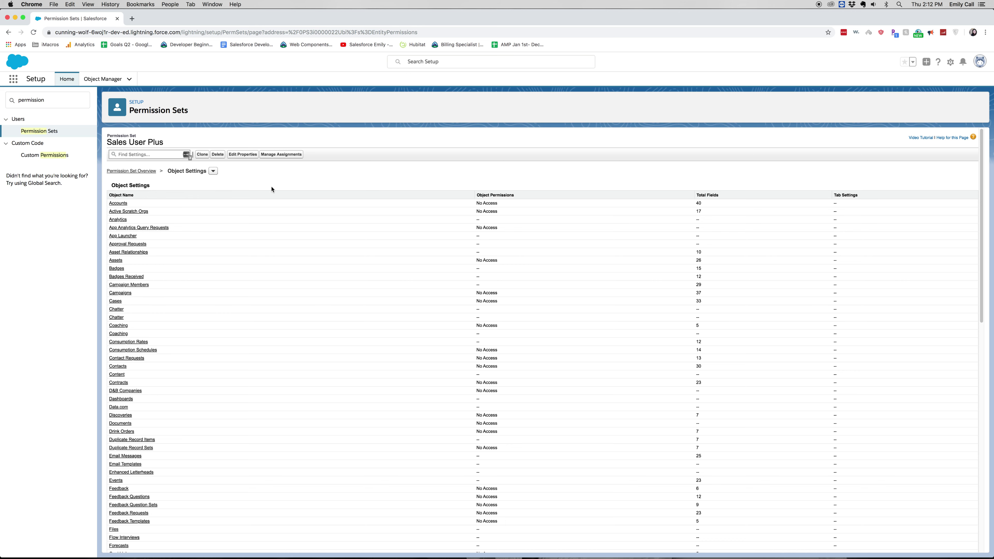
Close the permission set's properties unchanged, then list the Apps and System settings sections.
click(237, 155)
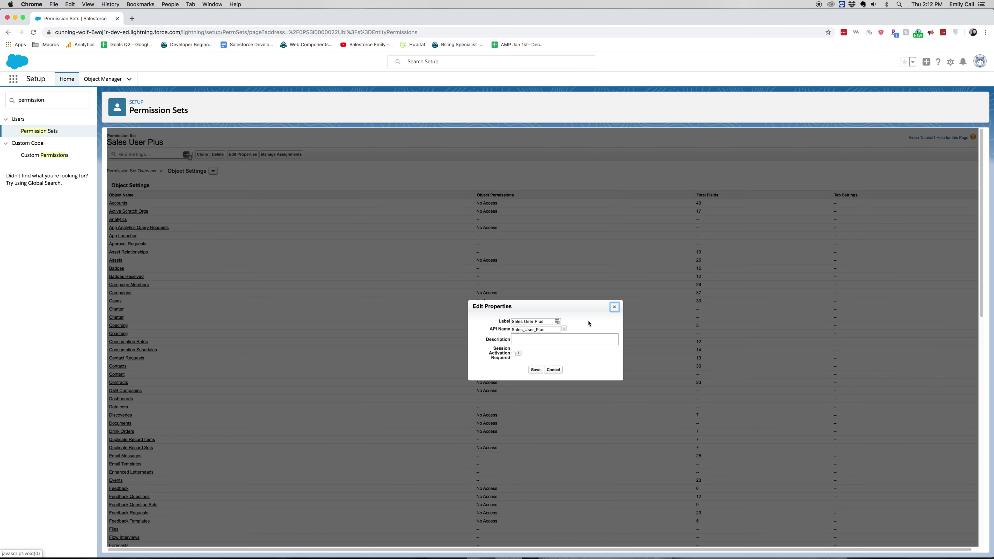
click(614, 307)
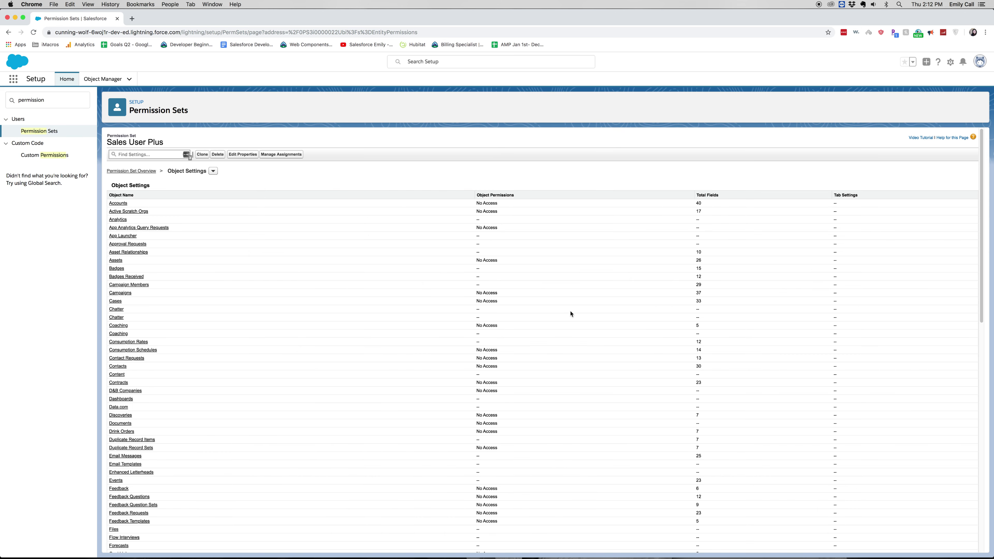
scroll(572, 299, down, 10)
scroll(571, 299, up, 10)
click(213, 173)
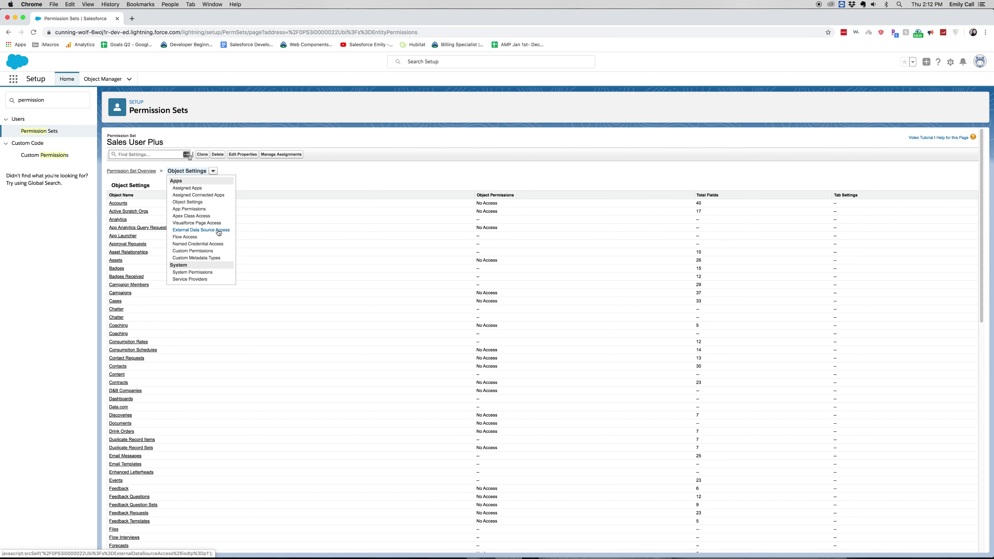
scroll(217, 251, down, 1)
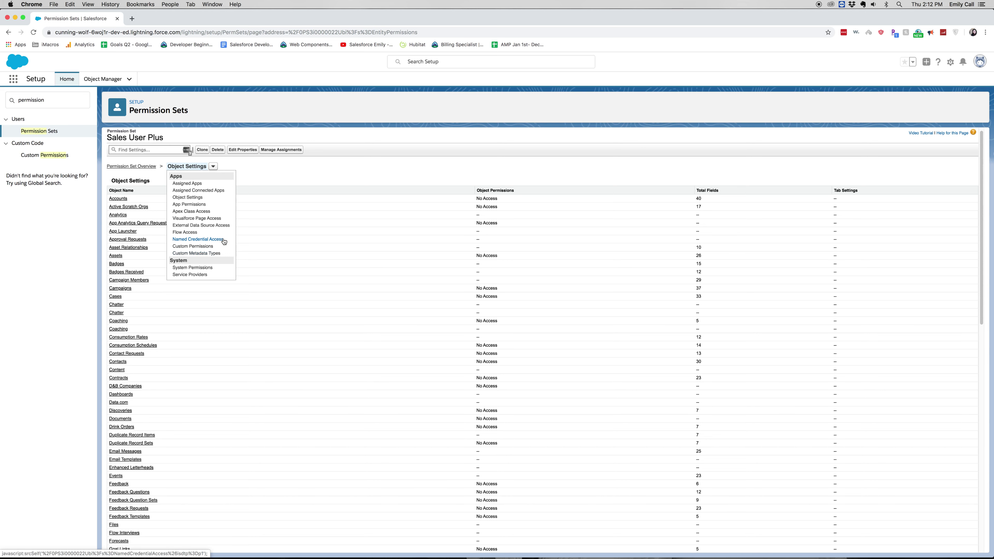
Search Quick Find for 'profil' and open Custom: Sales Profile from the Profiles list.
double_click(56, 99)
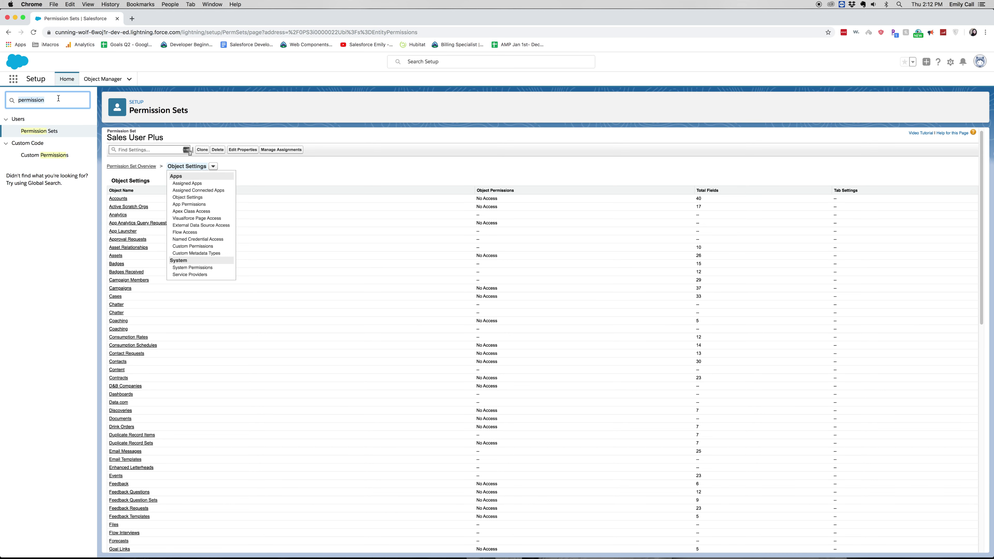
text(fi=)
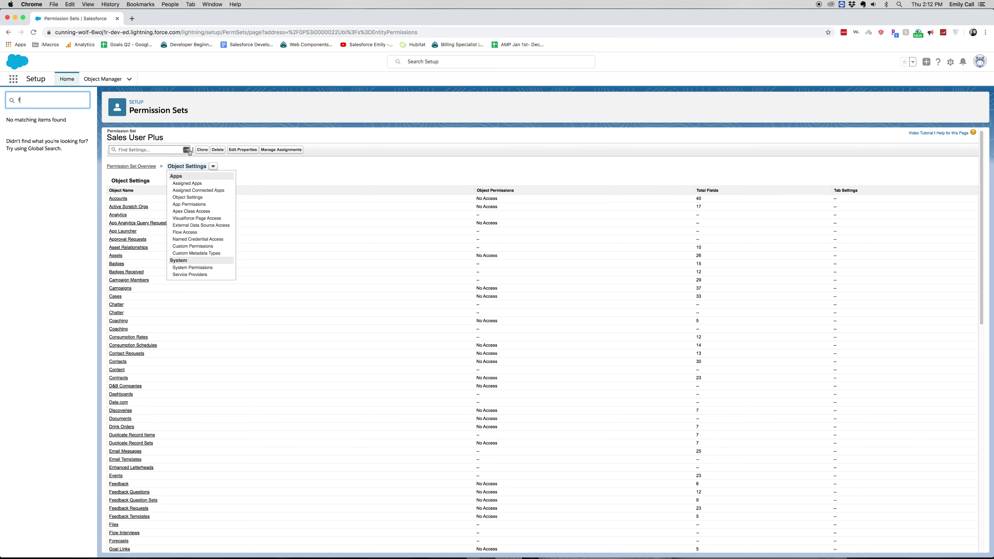
text(eild)
key(BackSpace)
key(BackSpace)
key(BackSpace)
key(BackSpace)
key(BackSpace)
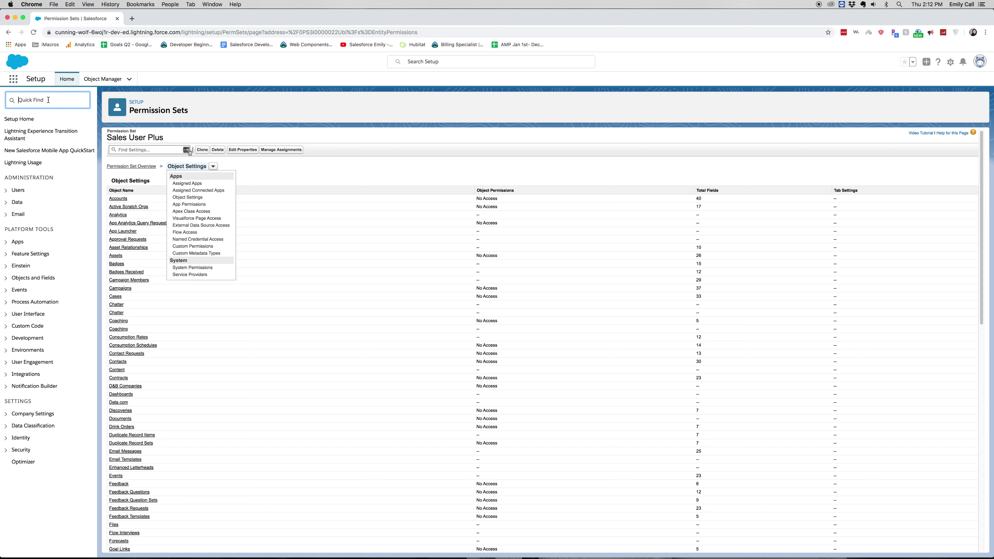
text(profil)
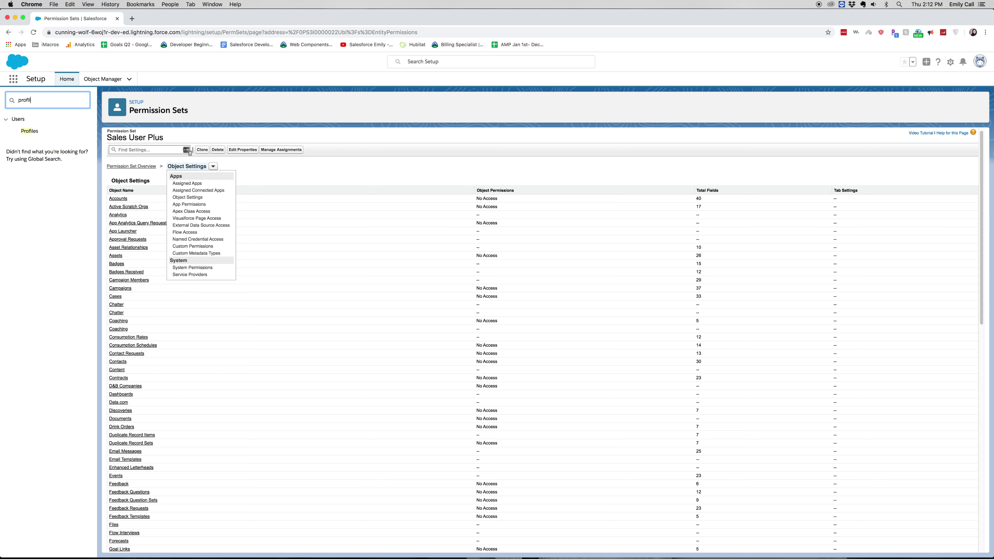
click(30, 131)
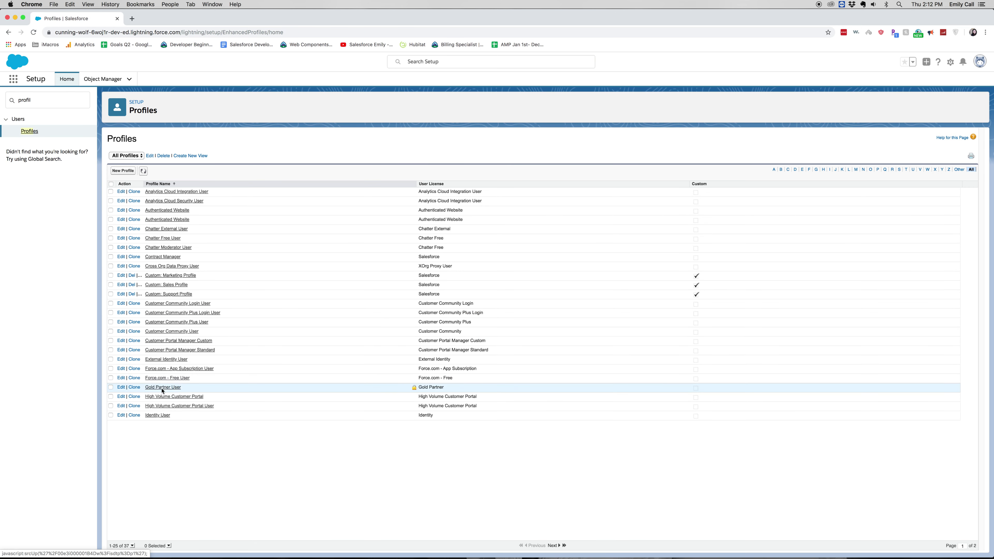
click(174, 285)
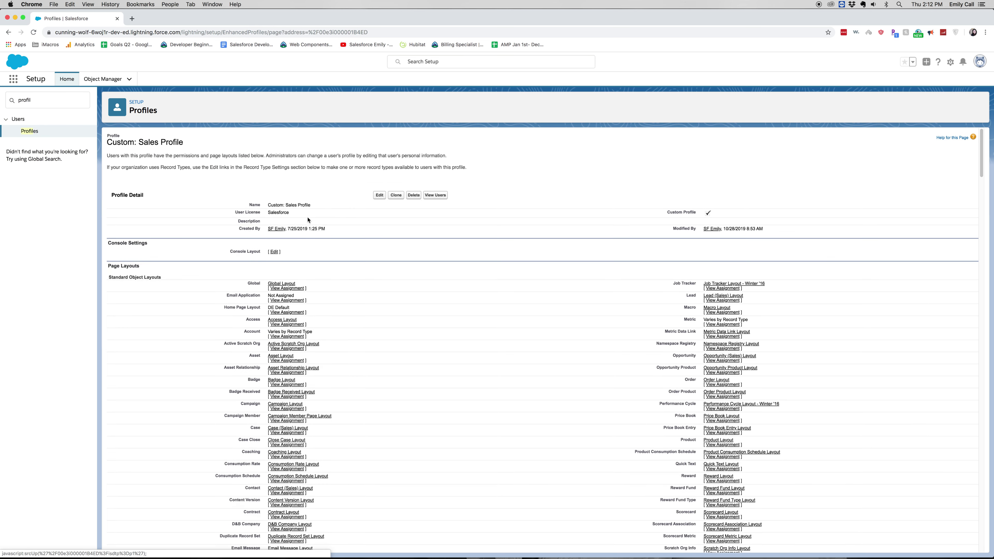
Find the profile's Field-Level Security section and view the Account field permissions.
key(super+f)
text(feild)
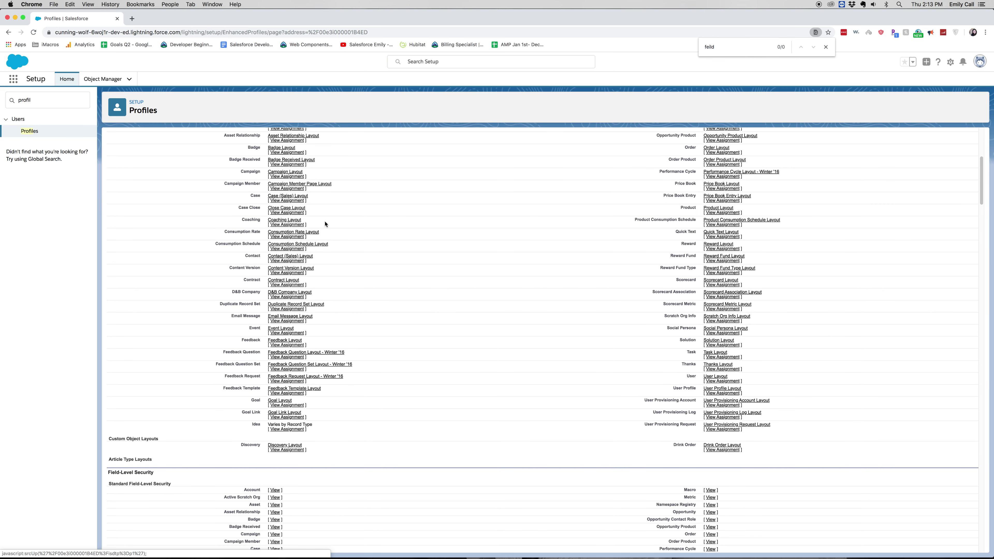
scroll(325, 224, down, 5)
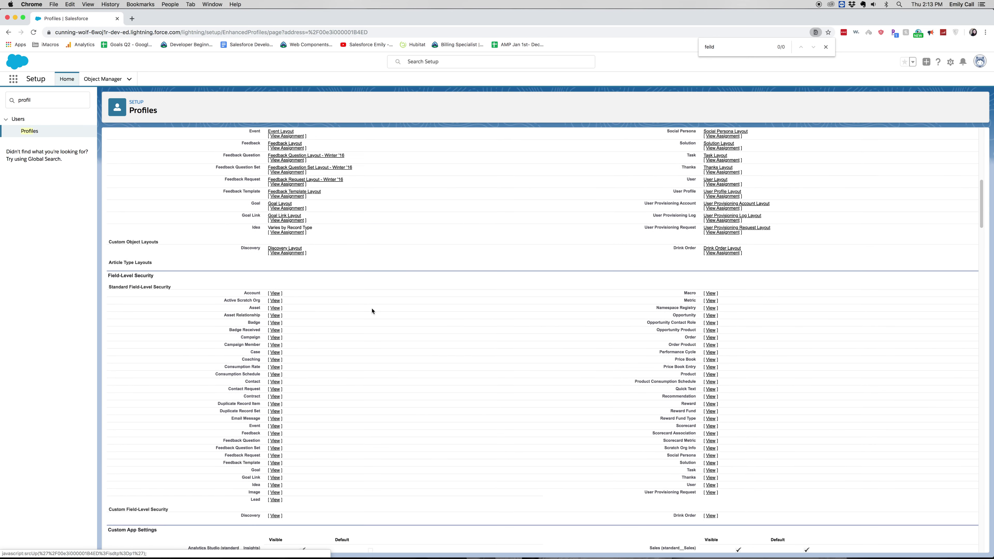
scroll(372, 311, down, 1)
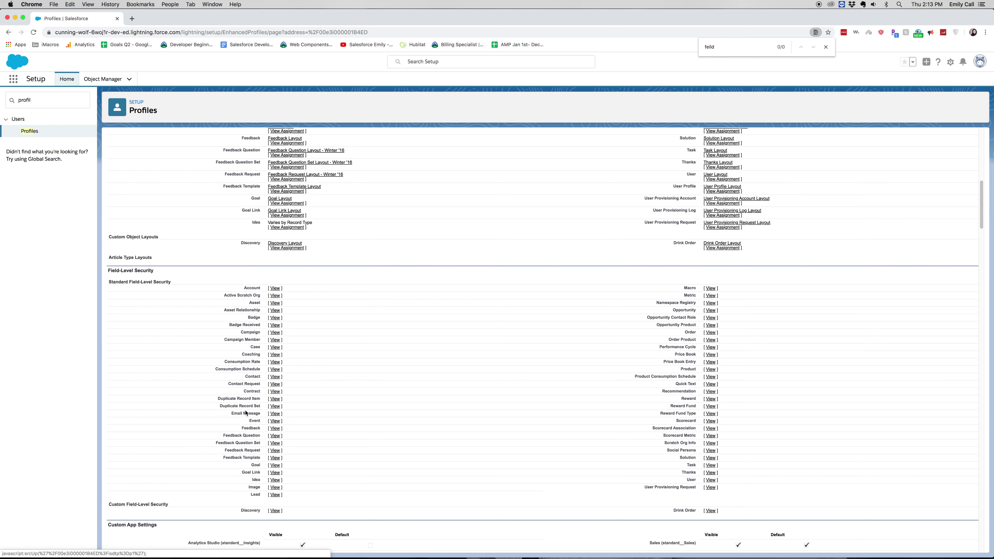
click(276, 290)
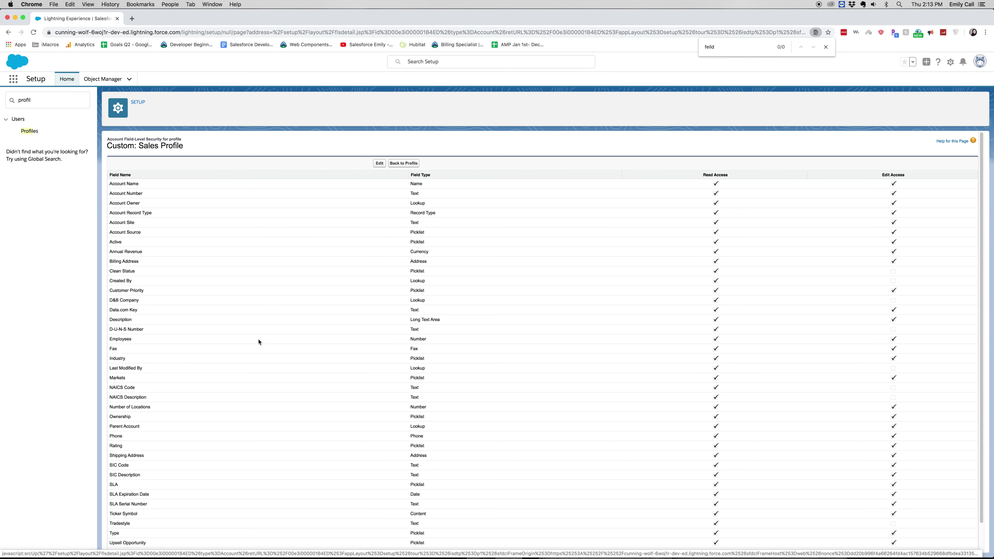
Check the Account field list, where Account Number has both Read and Edit access.
scroll(202, 294, down, 2)
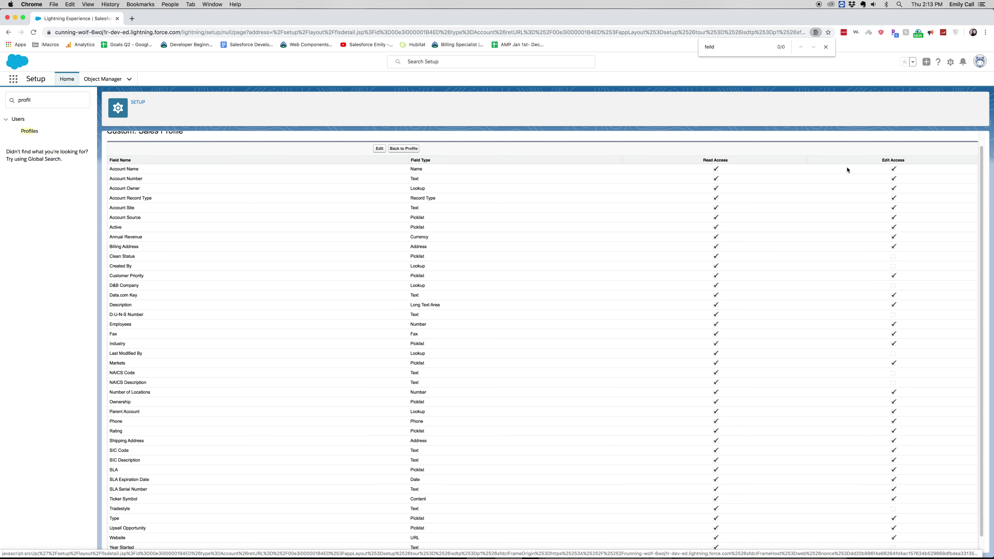
Remove Edit Access from Account Number, keep Read Access, and save the Account field-level security.
click(379, 149)
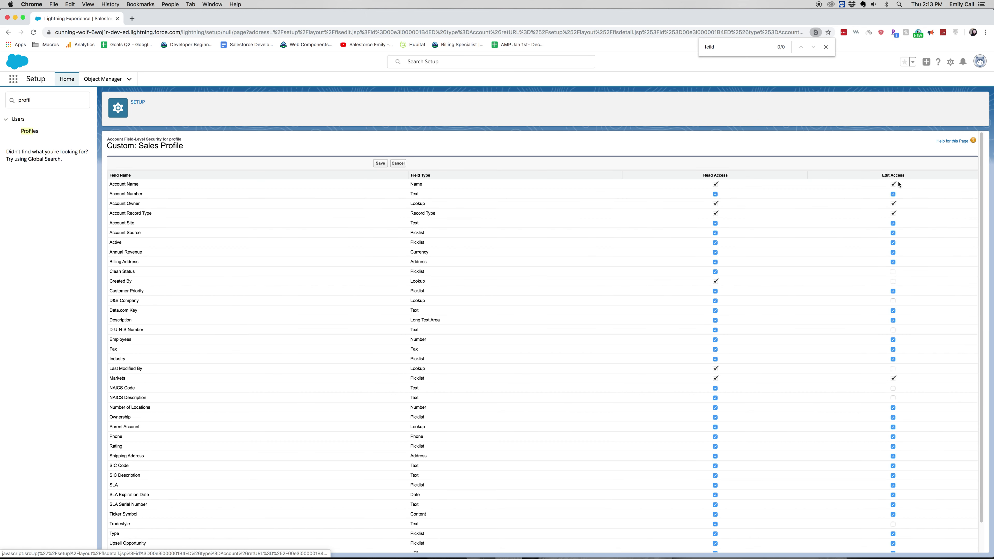
click(894, 196)
scroll(303, 197, down, 1)
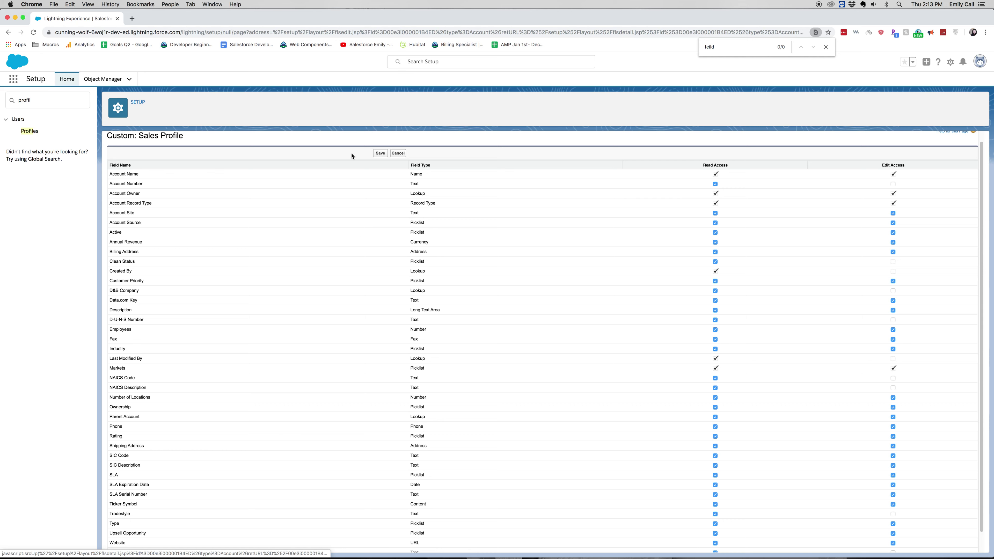
click(379, 153)
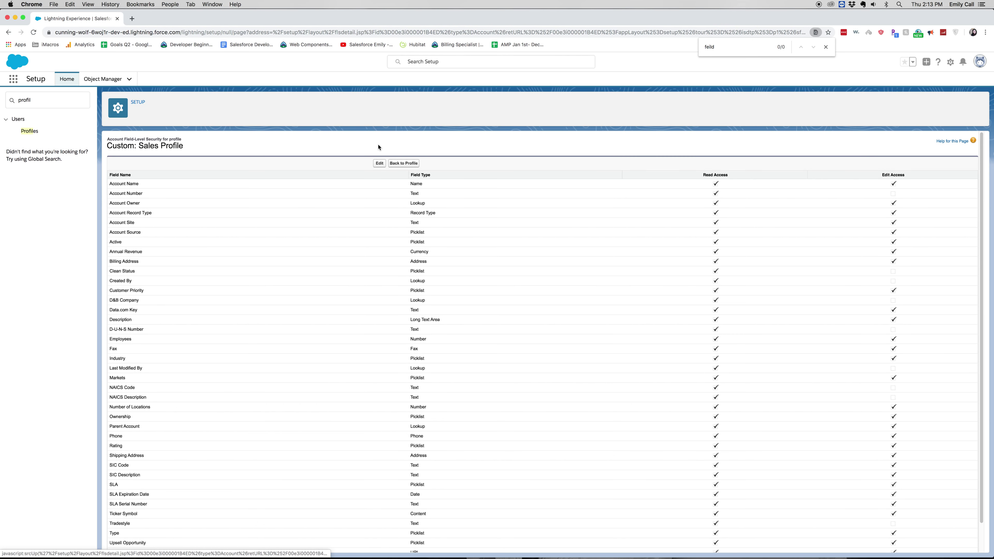
scroll(378, 203, down, 1)
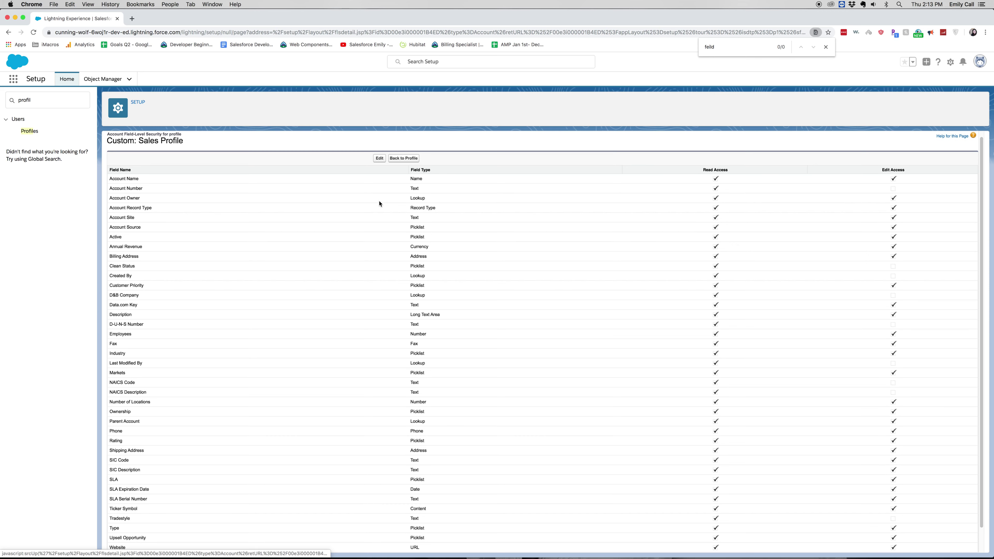
click(379, 203)
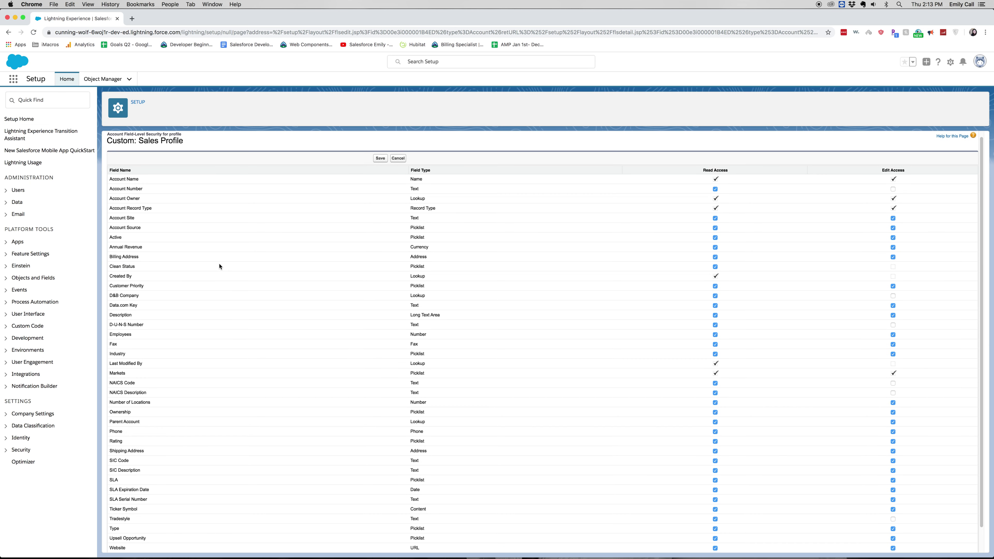
click(380, 158)
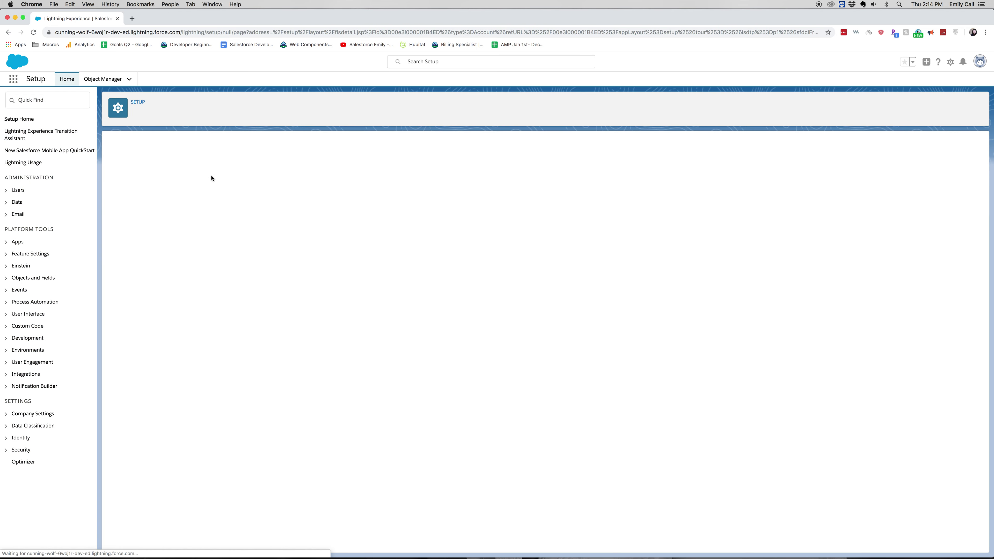
Go back from the Account field-level security page to Custom: Sales Profile.
click(403, 163)
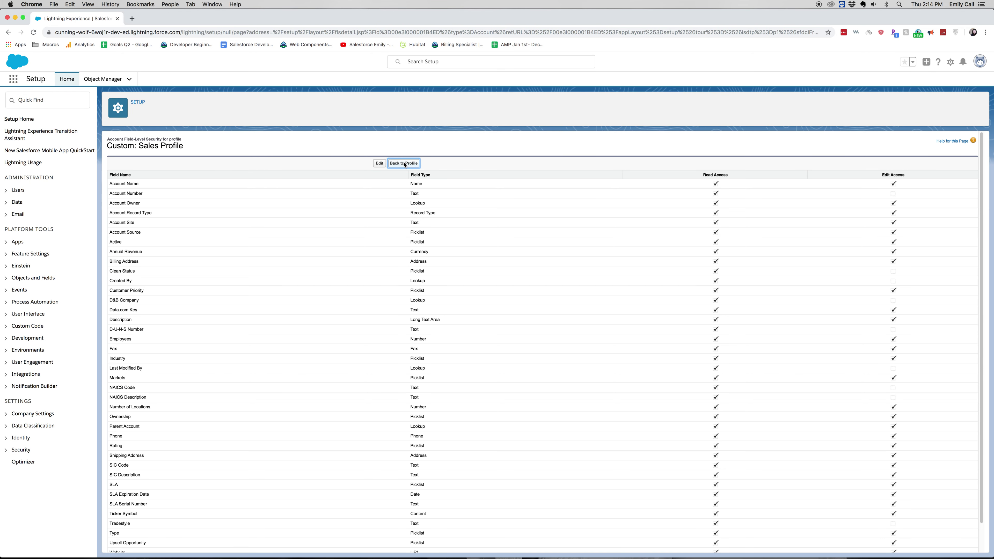